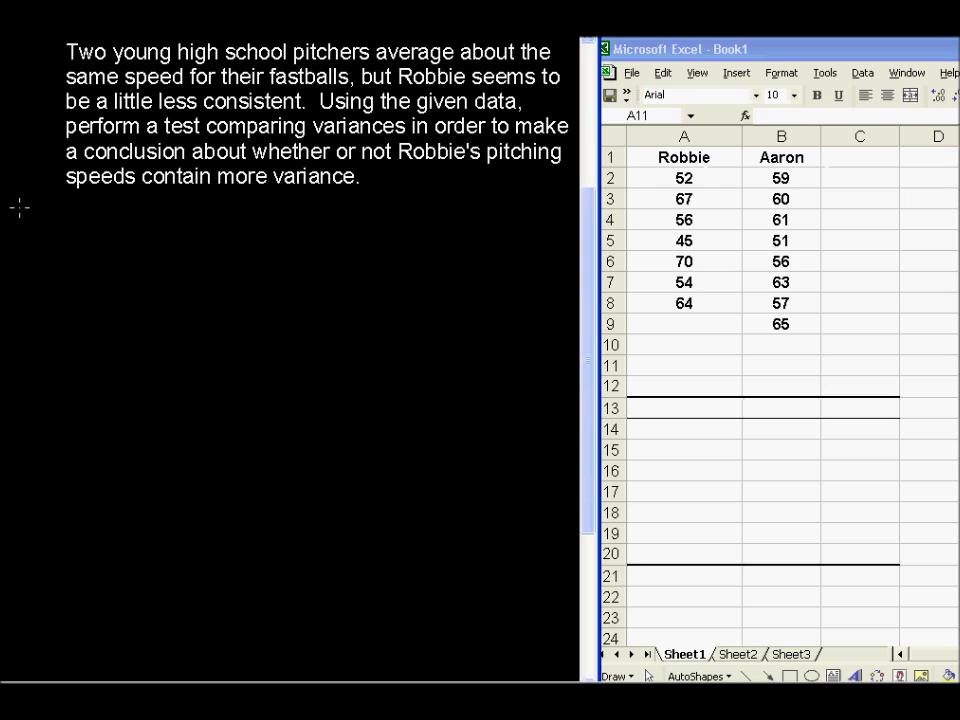
# Handwrite green 'H₀:' and 'H₁:' labels beside the data, then start H₁ with σ²
pyautogui.moveTo(20, 206)
pyautogui.mouseDown()
pyautogui.moveTo(18, 230)
pyautogui.moveTo(36, 230)
pyautogui.mouseUp()
pyautogui.moveTo(19, 218); pyautogui.dragTo(46, 224)
pyautogui.moveTo(19, 251)
pyautogui.mouseDown()
pyautogui.moveTo(19, 274)
pyautogui.moveTo(38, 262)
pyautogui.moveTo(49, 272)
pyautogui.mouseUp()
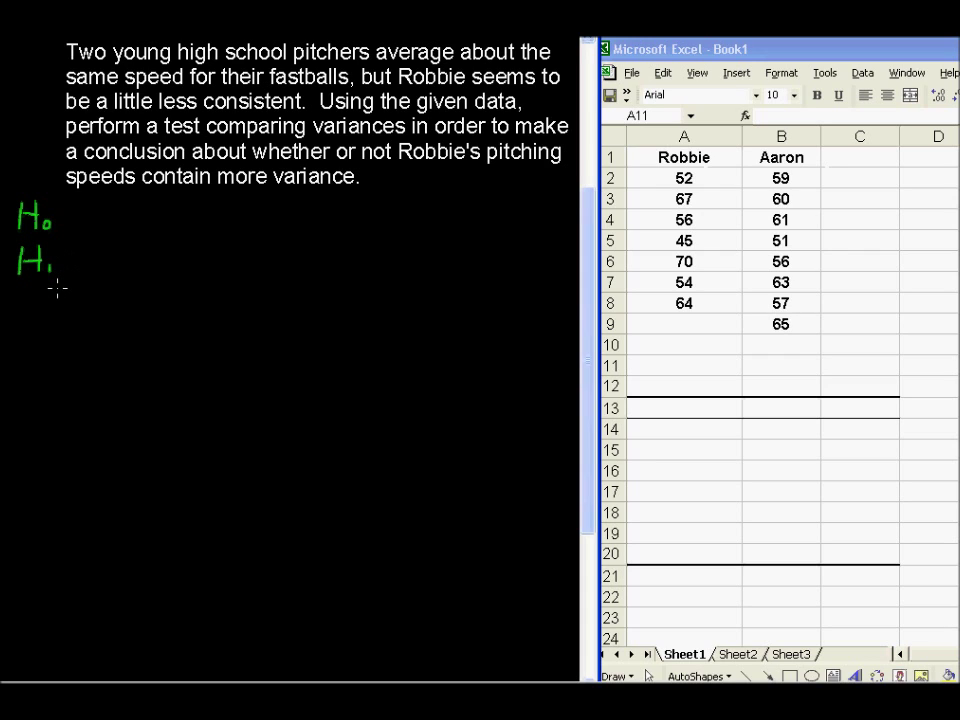
pyautogui.click(66, 217)
pyautogui.click(66, 229)
pyautogui.click(67, 255)
pyautogui.click(68, 269)
pyautogui.moveTo(104, 253)
pyautogui.mouseDown()
pyautogui.moveTo(98, 258)
pyautogui.moveTo(134, 257)
pyautogui.mouseUp()
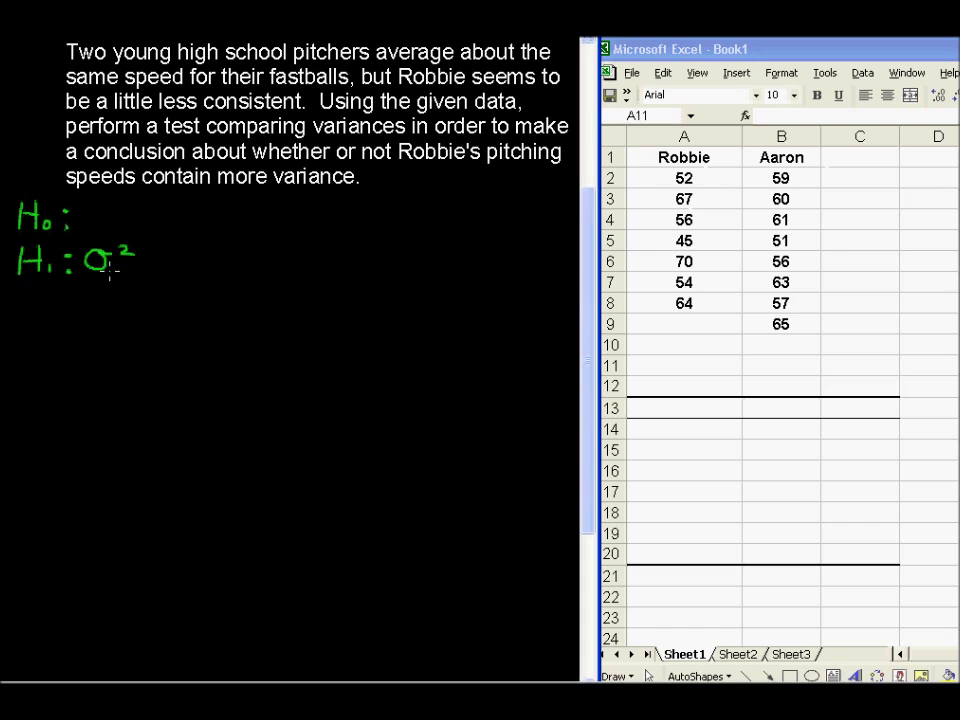
# Complete the alternative hypothesis as H₁: σR² > σA²
pyautogui.moveTo(110, 267)
pyautogui.mouseDown()
pyautogui.moveTo(110, 282)
pyautogui.moveTo(121, 285)
pyautogui.mouseUp()
pyautogui.moveTo(150, 256)
pyautogui.mouseDown()
pyautogui.moveTo(167, 264)
pyautogui.moveTo(230, 249)
pyautogui.mouseUp()
pyautogui.moveTo(222, 250)
pyautogui.mouseDown()
pyautogui.moveTo(238, 257)
pyautogui.moveTo(219, 278)
pyautogui.mouseUp()
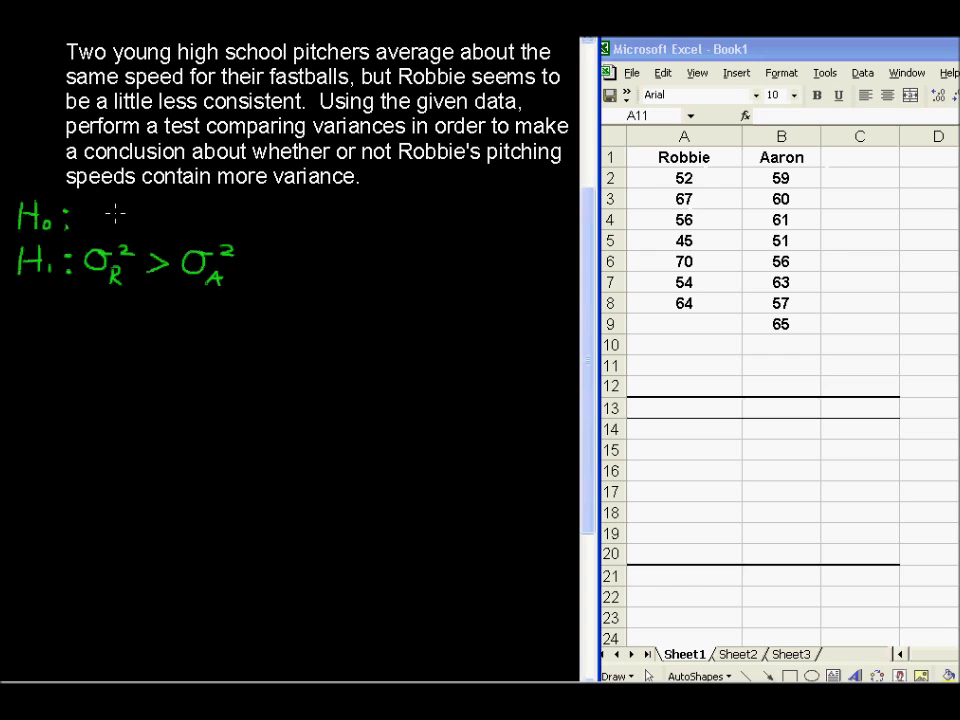
# Write the null hypothesis H₀: σR² ≤ σA² with an orange (=) above the ≤
pyautogui.moveTo(100, 208)
pyautogui.mouseDown()
pyautogui.moveTo(131, 205)
pyautogui.moveTo(119, 232)
pyautogui.moveTo(122, 216)
pyautogui.moveTo(122, 228)
pyautogui.moveTo(168, 228)
pyautogui.mouseUp()
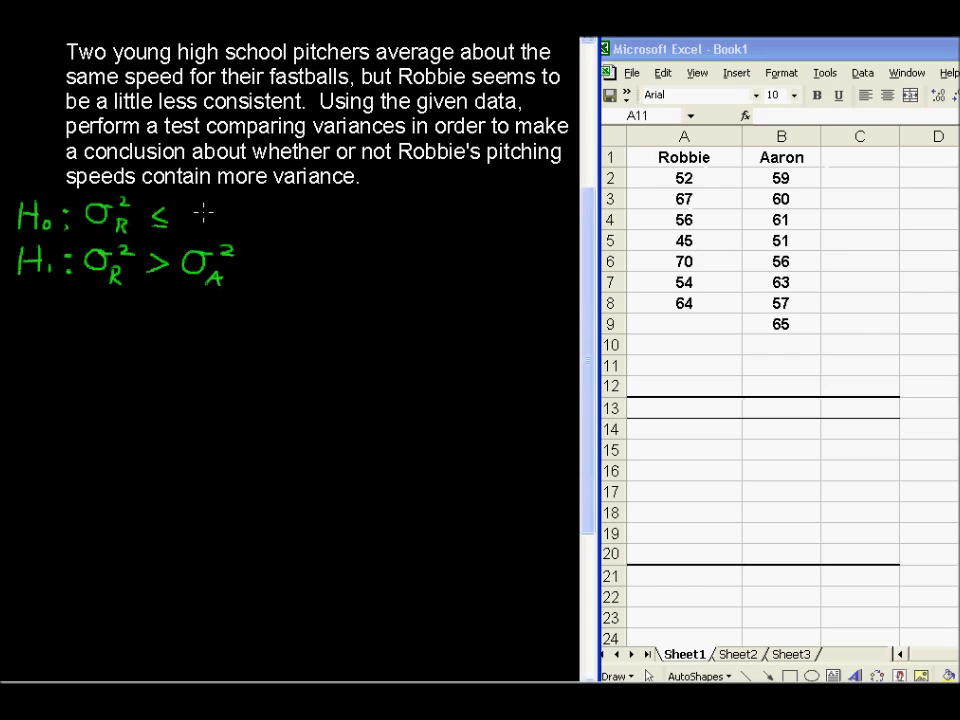
pyautogui.moveTo(199, 209)
pyautogui.mouseDown()
pyautogui.moveTo(228, 208)
pyautogui.moveTo(210, 228)
pyautogui.moveTo(220, 235)
pyautogui.mouseUp()
pyautogui.moveTo(150, 188); pyautogui.dragTo(146, 204)
pyautogui.moveTo(155, 193); pyautogui.dragTo(181, 204)
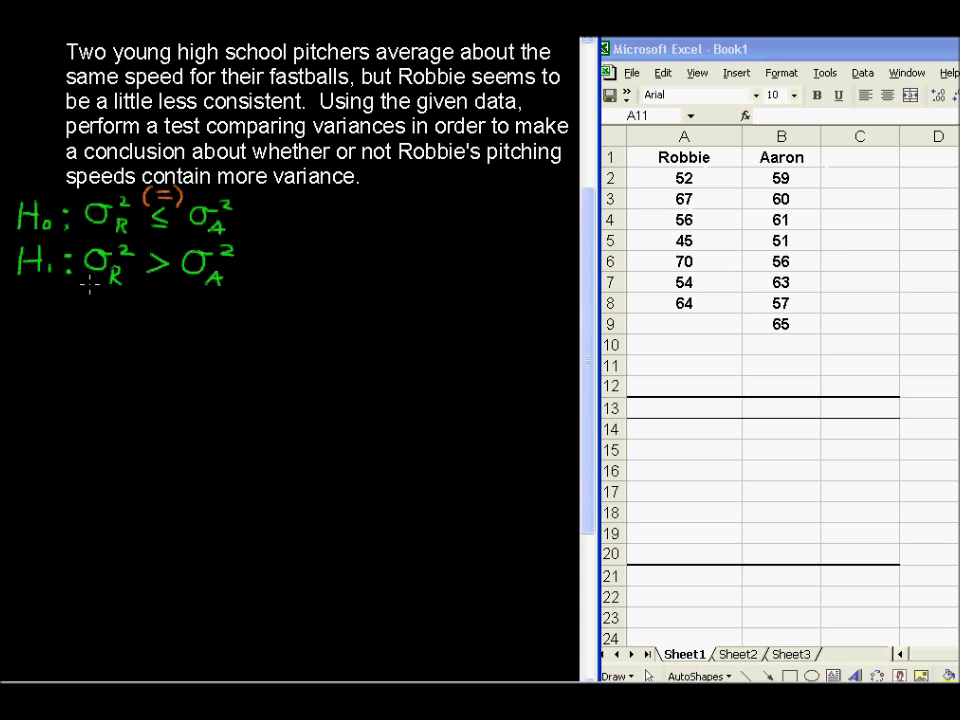
# Write 'Robbie's pitching speeds have more variance.' in blue and a red 'P-Value' label
pyautogui.moveTo(270, 252)
pyautogui.mouseDown()
pyautogui.moveTo(320, 273)
pyautogui.moveTo(332, 262)
pyautogui.moveTo(329, 277)
pyautogui.moveTo(353, 261)
pyautogui.moveTo(381, 275)
pyautogui.moveTo(378, 263)
pyautogui.moveTo(411, 270)
pyautogui.mouseUp()
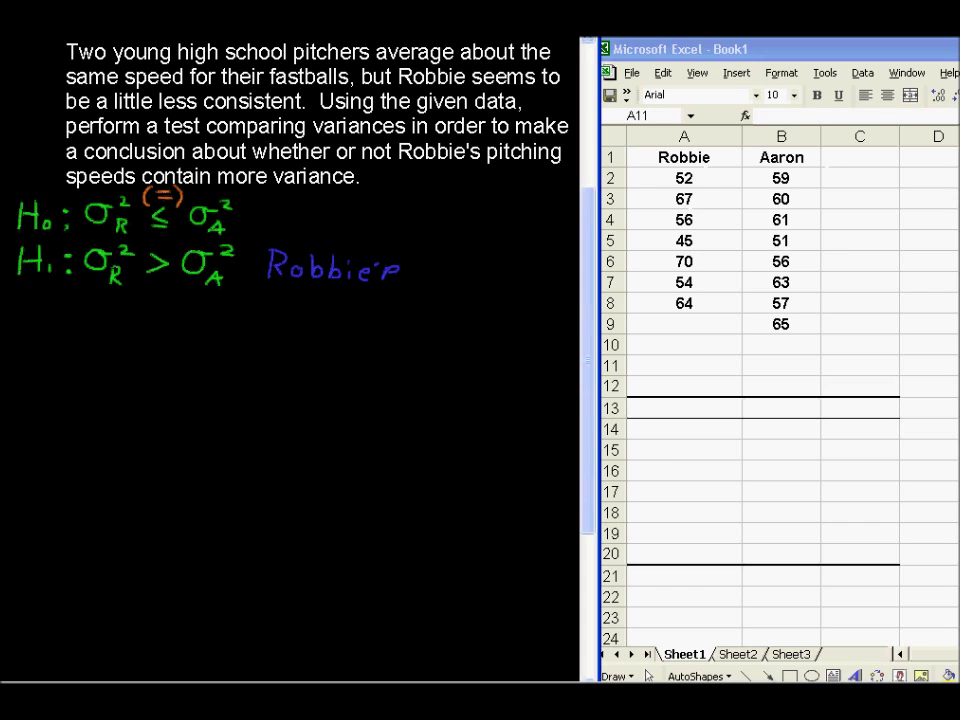
pyautogui.moveTo(388, 266)
pyautogui.mouseDown()
pyautogui.moveTo(455, 274)
pyautogui.moveTo(495, 260)
pyautogui.moveTo(497, 271)
pyautogui.moveTo(512, 275)
pyautogui.moveTo(513, 266)
pyautogui.moveTo(540, 290)
pyautogui.mouseUp()
pyautogui.moveTo(268, 298)
pyautogui.mouseDown()
pyautogui.moveTo(309, 298)
pyautogui.moveTo(310, 309)
pyautogui.moveTo(540, 312)
pyautogui.mouseUp()
pyautogui.moveTo(289, 324)
pyautogui.mouseDown()
pyautogui.moveTo(350, 326)
pyautogui.moveTo(379, 347)
pyautogui.moveTo(407, 336)
pyautogui.mouseUp()
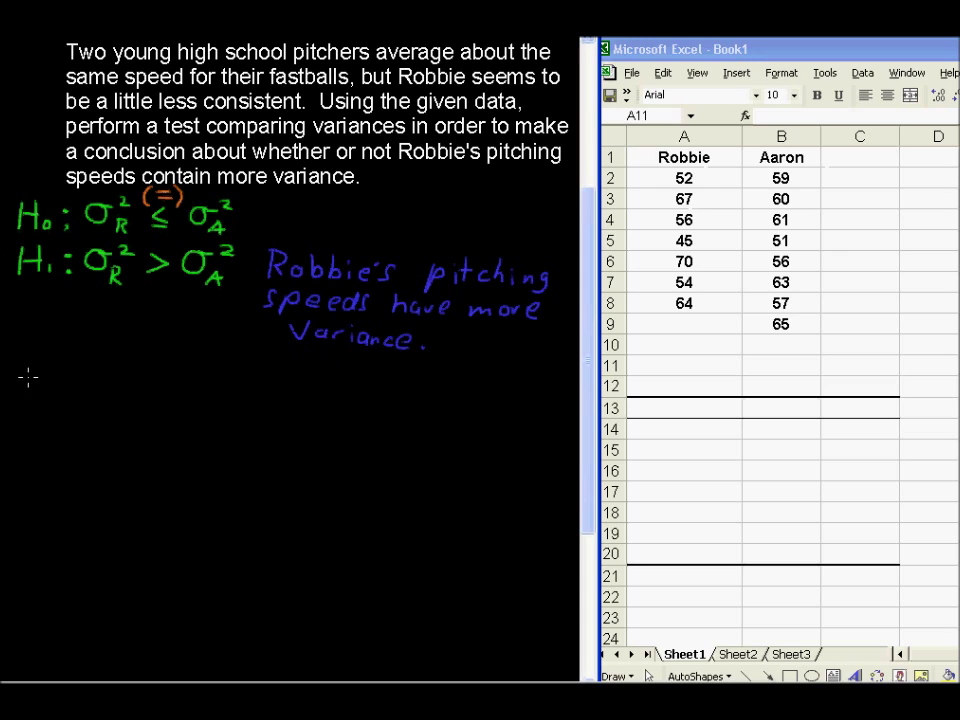
pyautogui.moveTo(30, 369)
pyautogui.mouseDown()
pyautogui.moveTo(66, 377)
pyautogui.moveTo(108, 402)
pyautogui.moveTo(114, 385)
pyautogui.moveTo(122, 402)
pyautogui.moveTo(167, 401)
pyautogui.mouseUp()
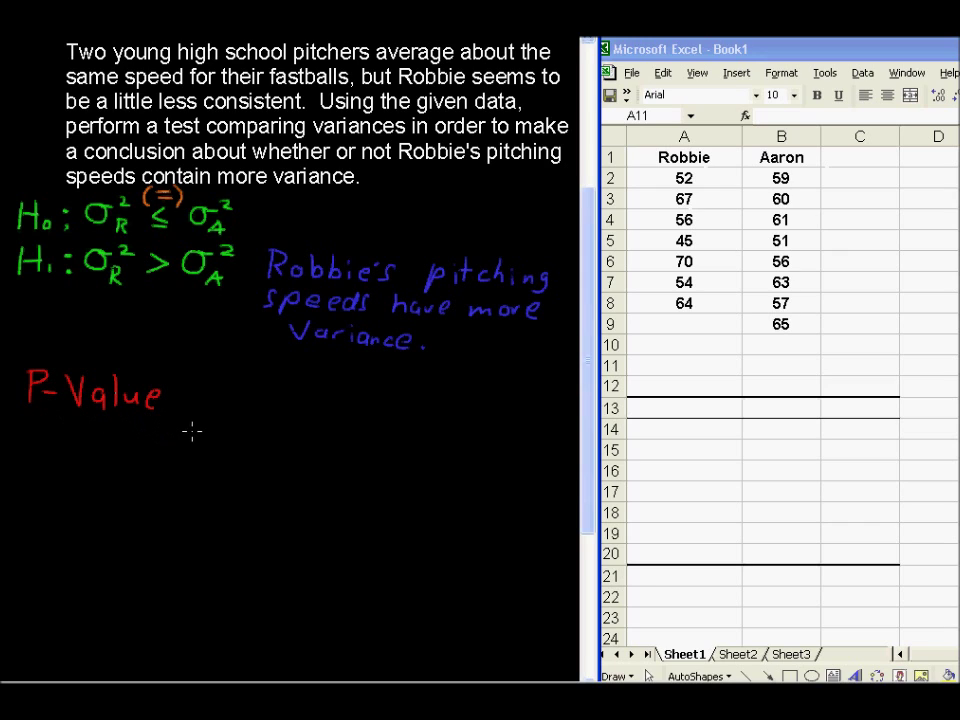
# Sketch a red right-skewed F curve with its right tail shaded and marked F
pyautogui.moveTo(385, 371)
pyautogui.mouseDown()
pyautogui.moveTo(377, 440)
pyautogui.moveTo(501, 452)
pyautogui.mouseUp()
pyautogui.moveTo(380, 437)
pyautogui.mouseDown()
pyautogui.moveTo(432, 390)
pyautogui.moveTo(514, 439)
pyautogui.mouseUp()
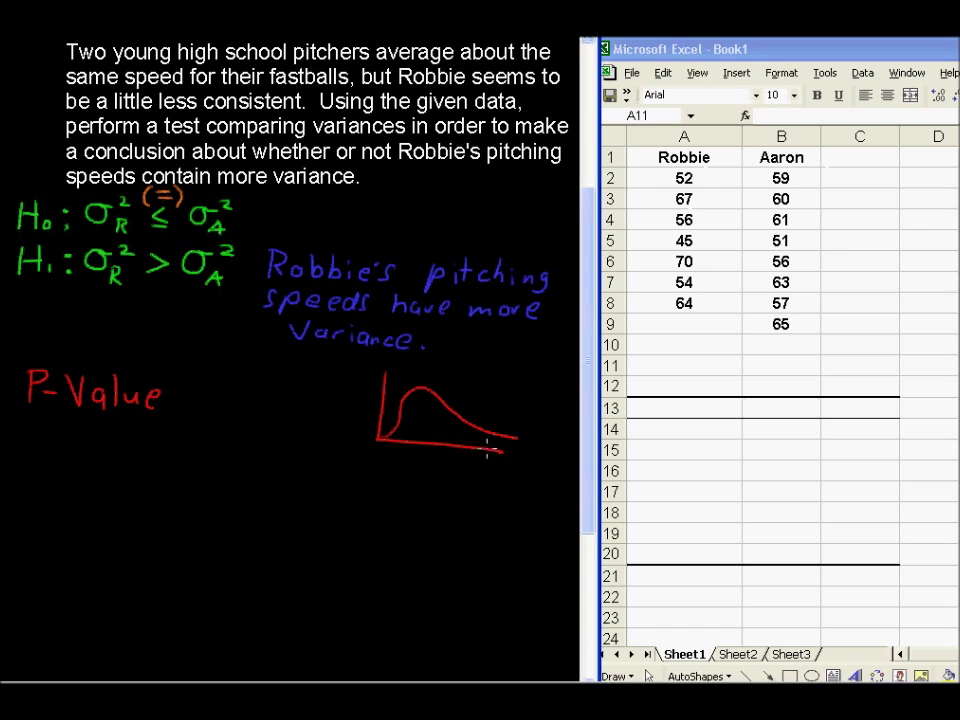
pyautogui.moveTo(498, 431)
pyautogui.mouseDown()
pyautogui.moveTo(492, 470)
pyautogui.moveTo(514, 446)
pyautogui.moveTo(503, 445)
pyautogui.moveTo(528, 443)
pyautogui.moveTo(510, 453)
pyautogui.mouseUp()
pyautogui.click(786, 62)
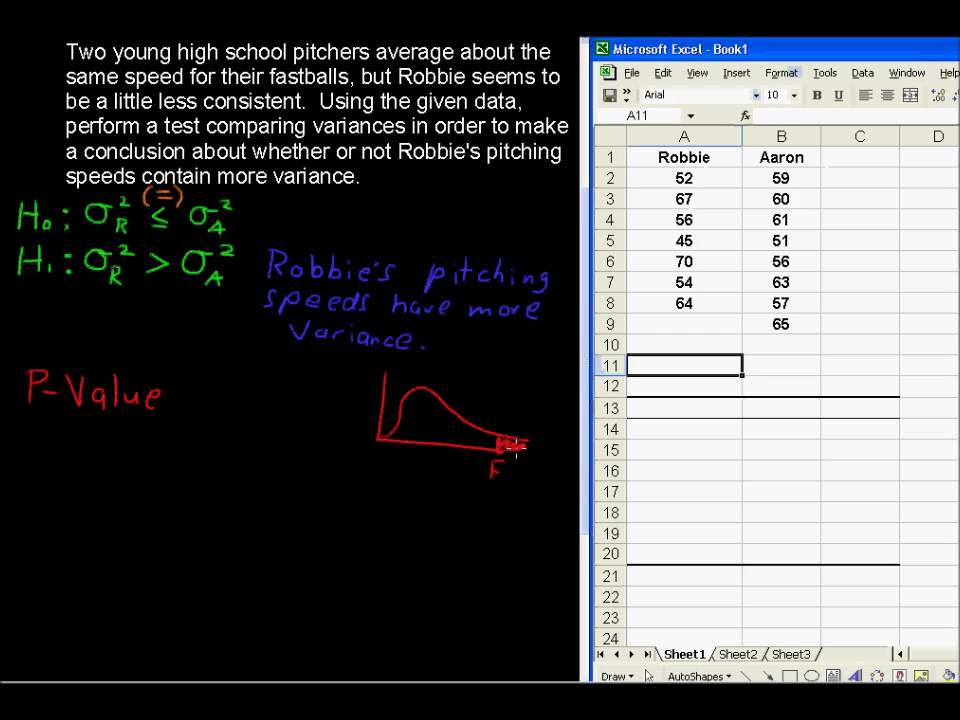
# Enable the Analysis ToolPak add-in and open the Data Analysis tools list
pyautogui.click(823, 73)
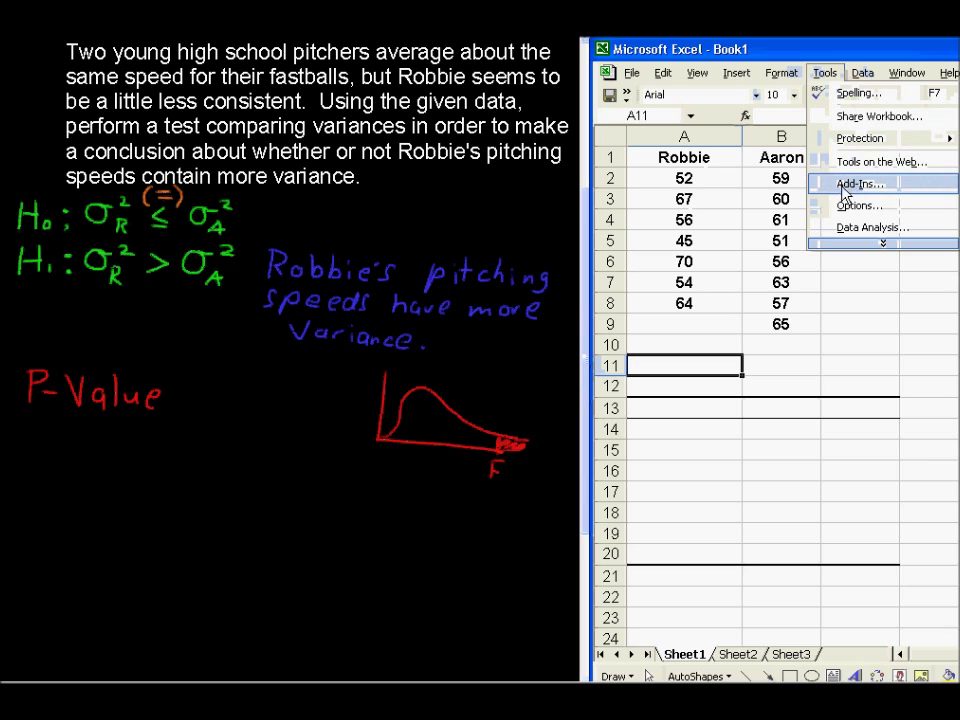
pyautogui.click(850, 185)
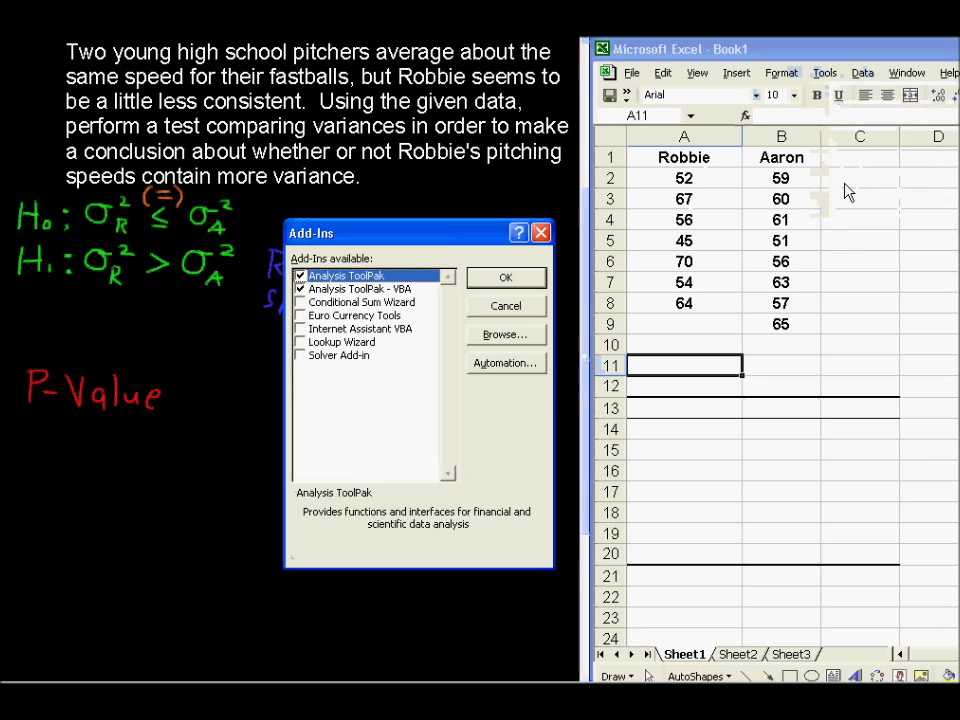
pyautogui.click(508, 279)
pyautogui.click(826, 76)
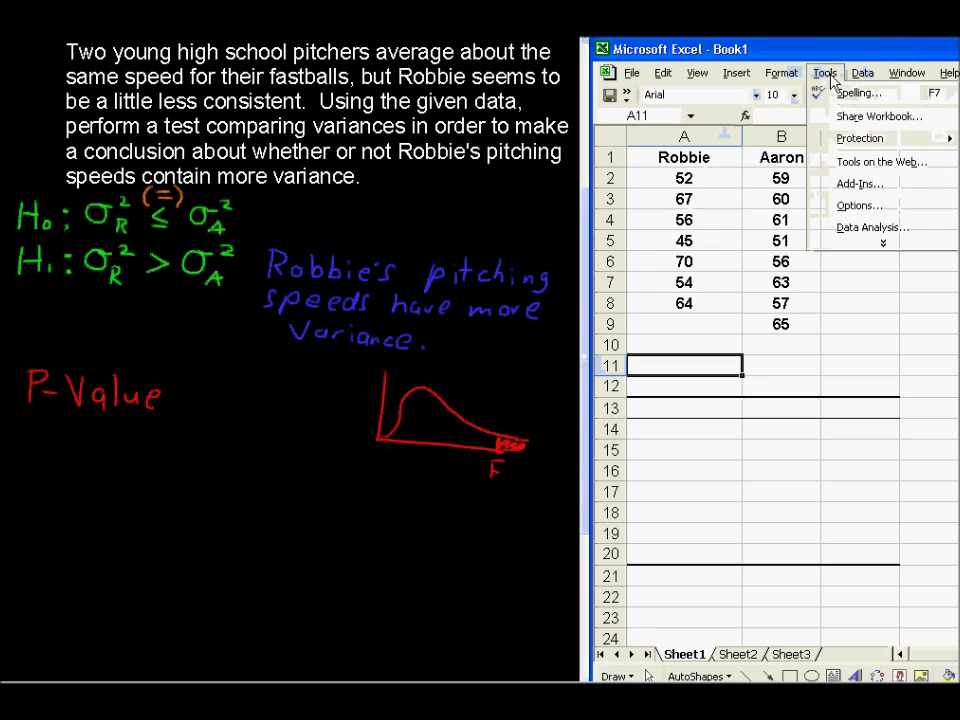
pyautogui.click(857, 228)
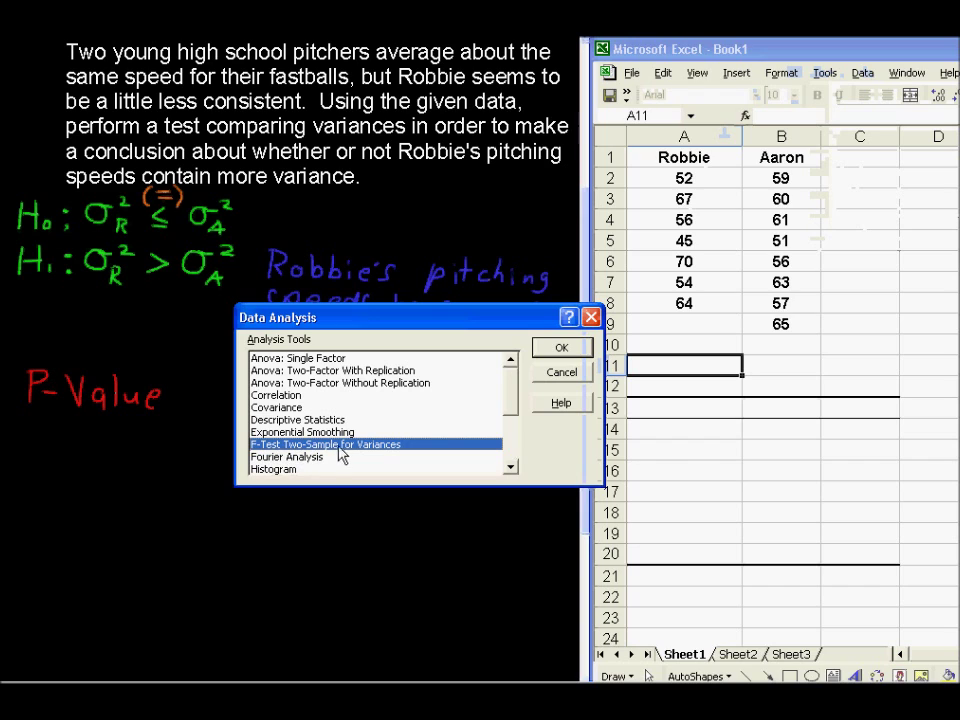
# Run the F-Test on $A$1:$A$8 and $B$1:$B$9, alpha 0.05, output $A$11, handwriting α = 0.05
pyautogui.click(563, 348)
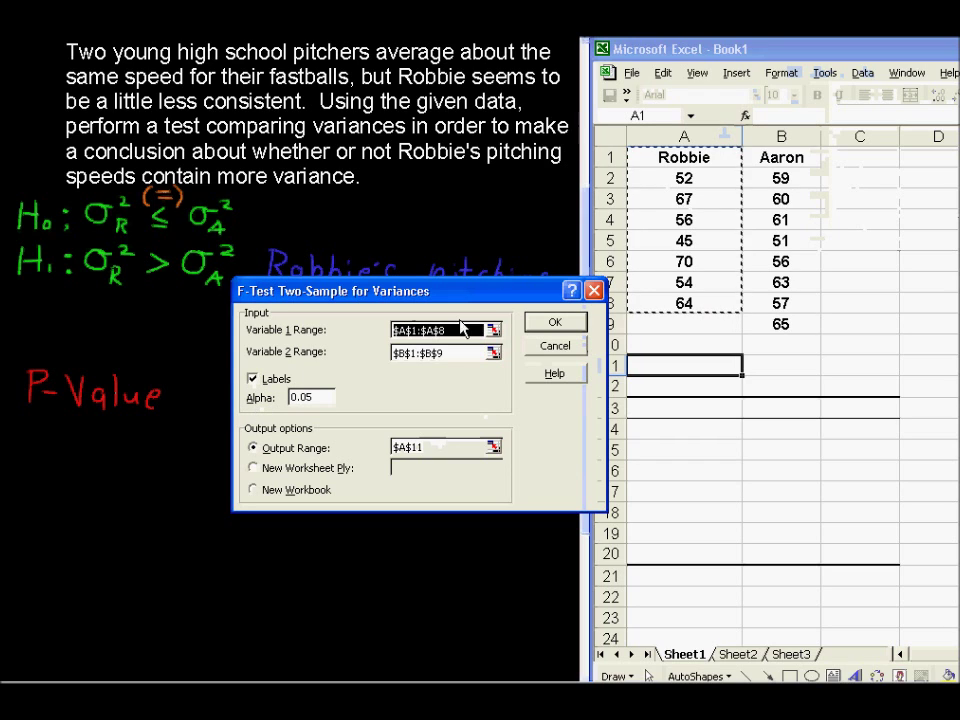
pyautogui.click(460, 352)
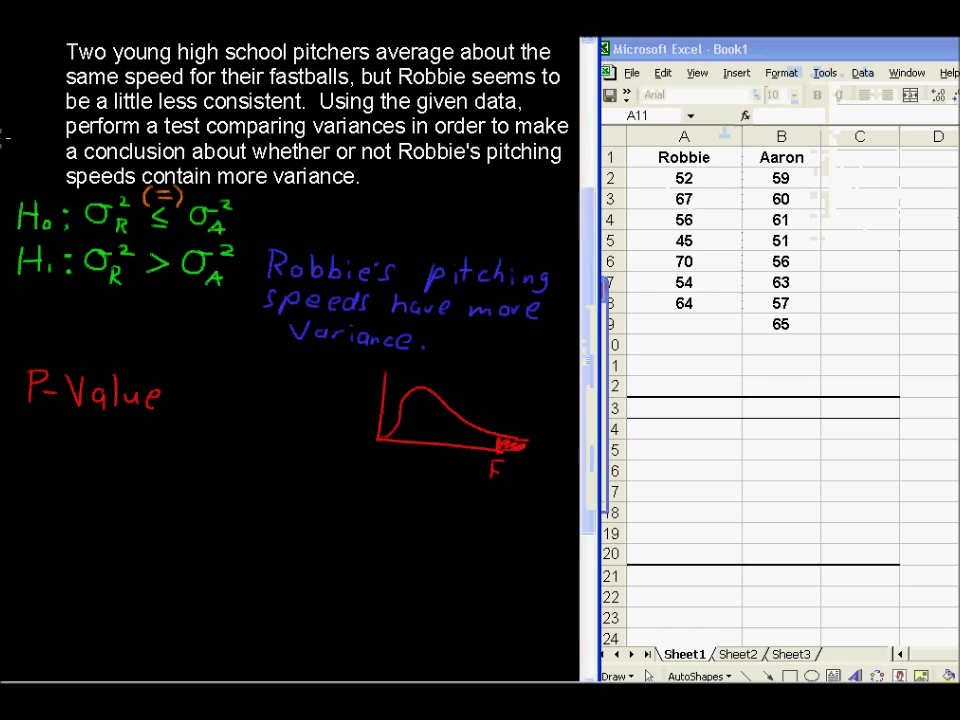
pyautogui.moveTo(387, 193); pyautogui.dragTo(436, 185)
pyautogui.moveTo(423, 192); pyautogui.dragTo(437, 192)
pyautogui.moveTo(456, 180); pyautogui.dragTo(455, 181)
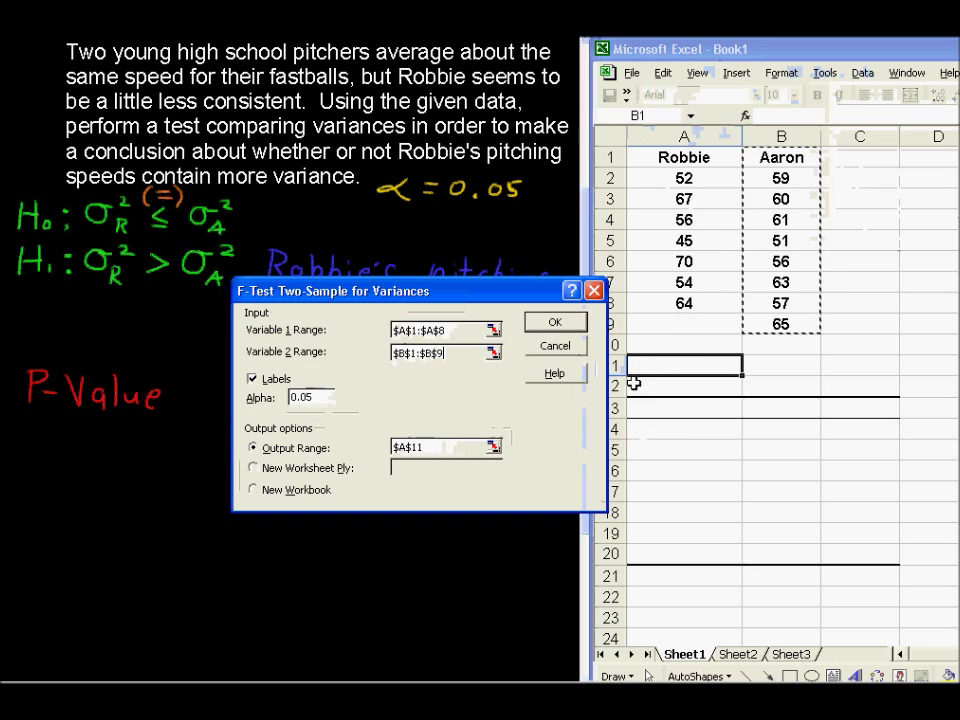
pyautogui.click(555, 322)
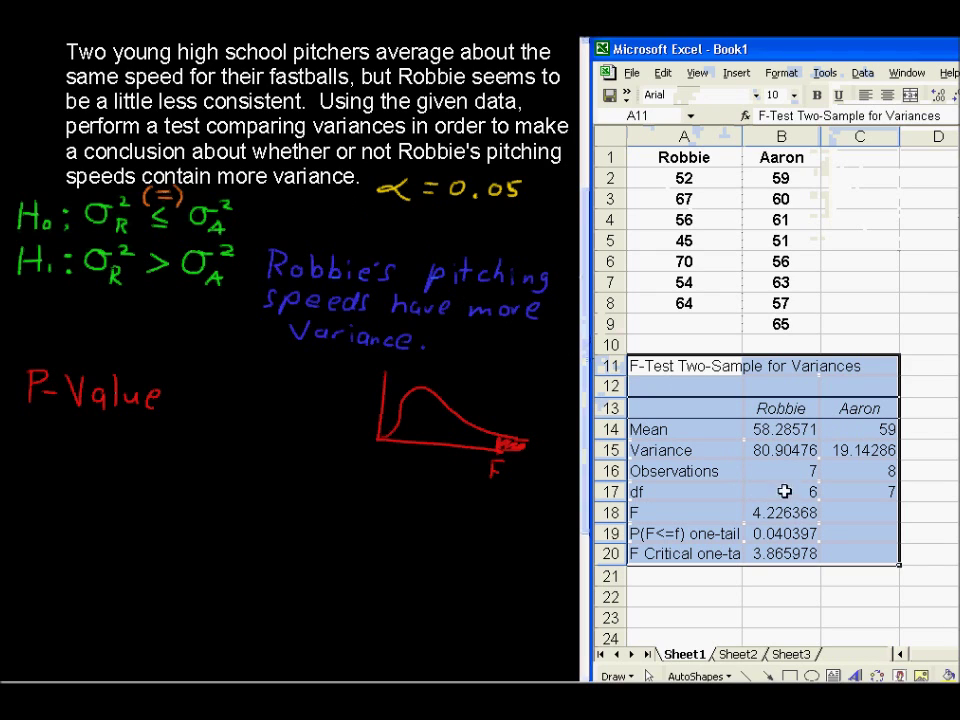
# Select the one-tail p-value row A19:B19 in the F-test output
pyautogui.click(790, 453)
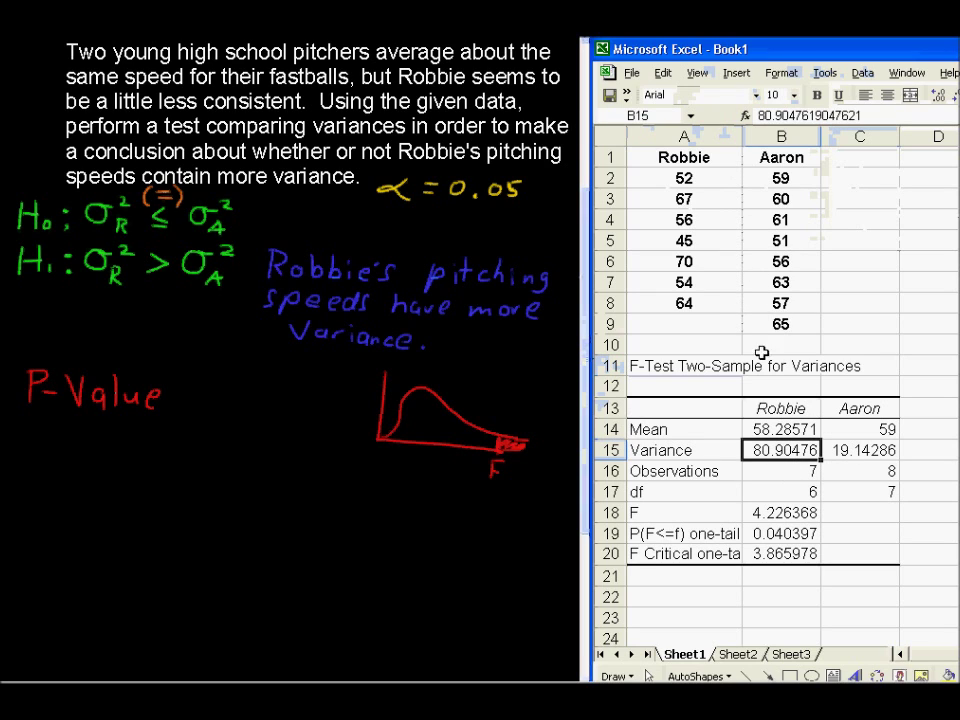
pyautogui.click(714, 537)
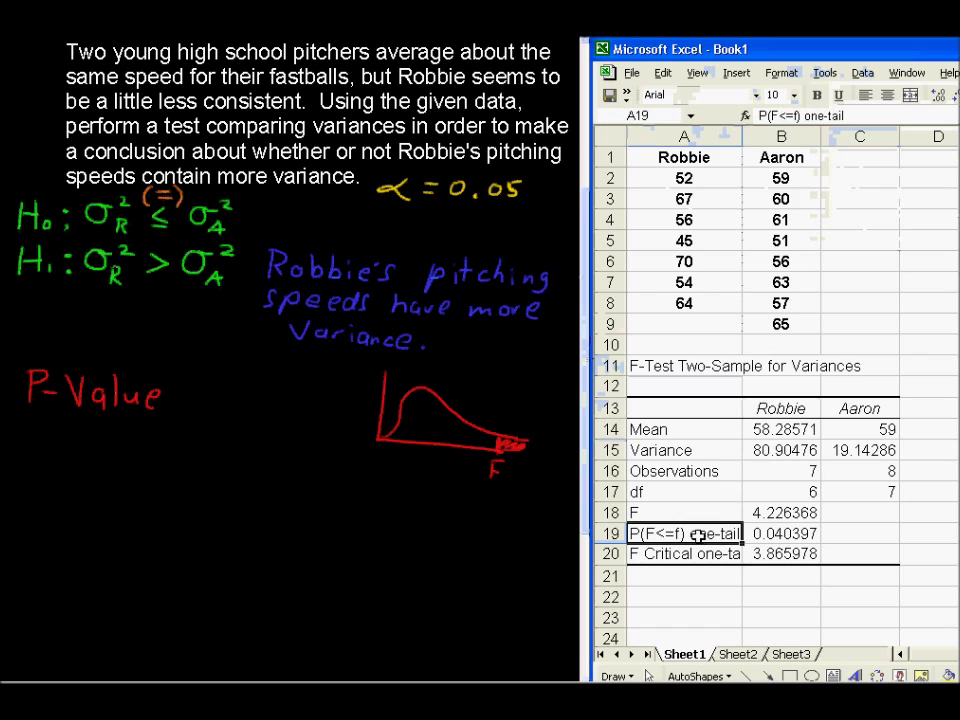
pyautogui.doubleClick(698, 536)
pyautogui.moveTo(698, 536); pyautogui.dragTo(742, 536)
pyautogui.click(673, 533)
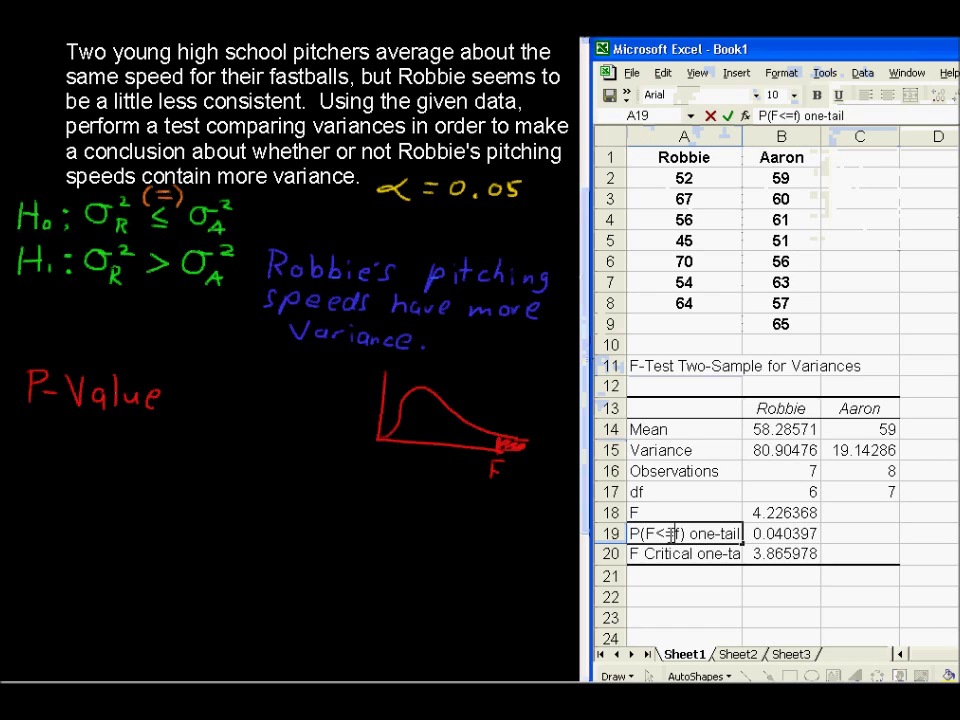
pyautogui.press('Return')
pyautogui.click(700, 535)
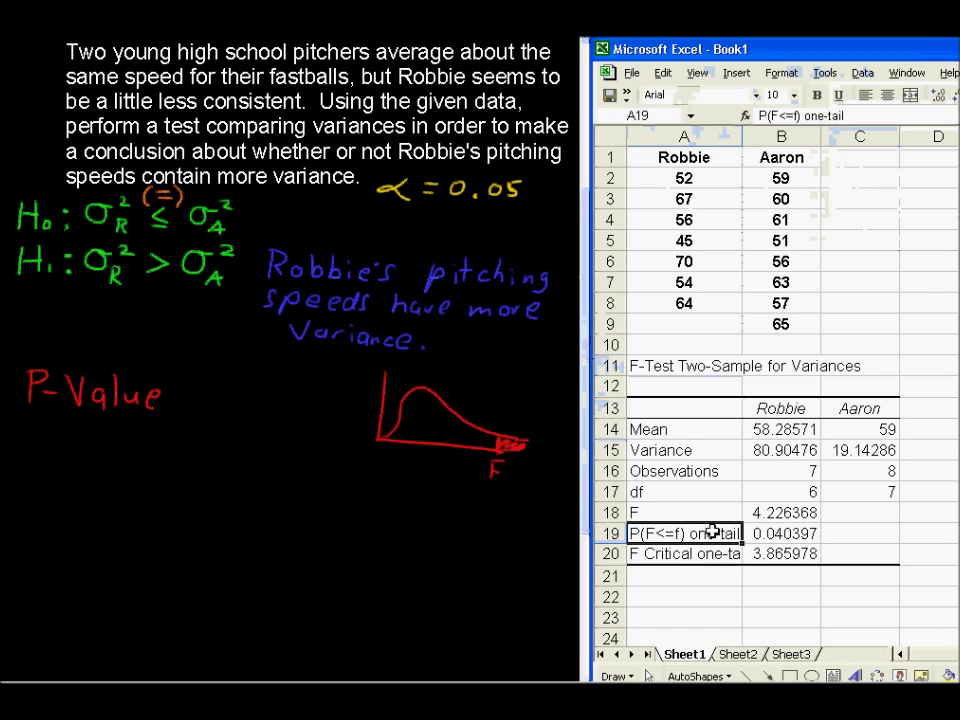
pyautogui.moveTo(700, 535); pyautogui.dragTo(780, 534)
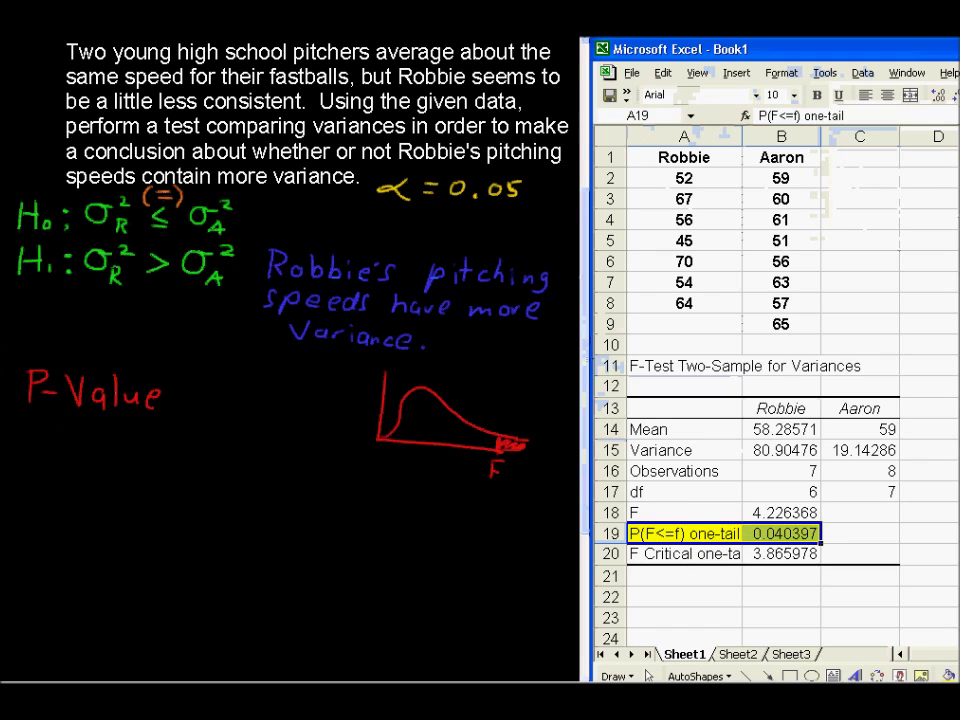
# Handwrite '= 0.0404 <' in red after P-Value and begin writing 0.05
pyautogui.hotkey('alt', 'Tab')
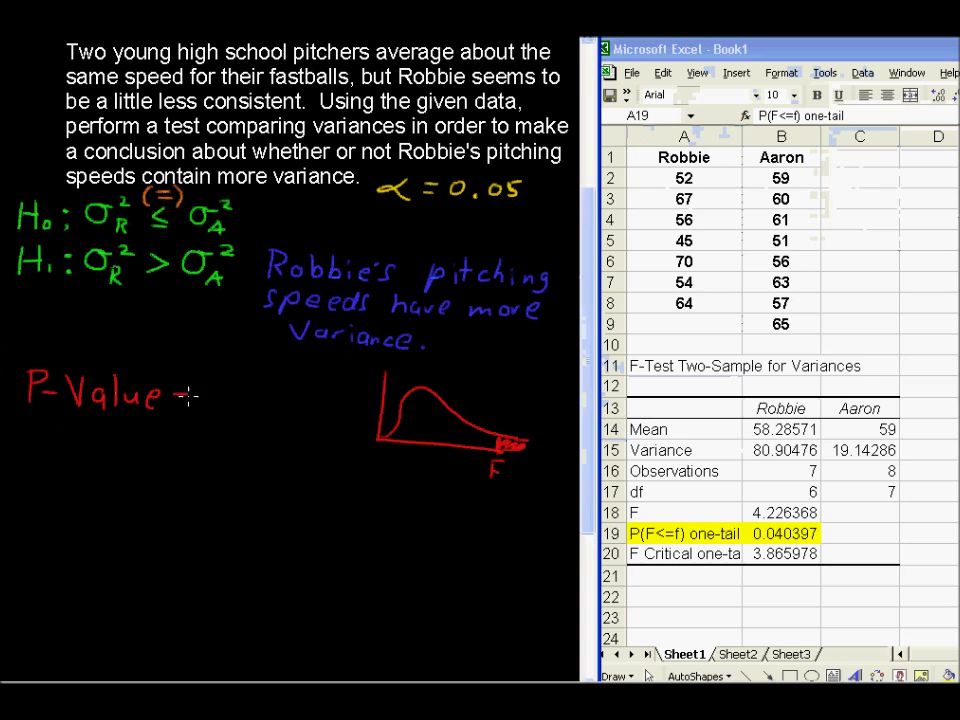
pyautogui.moveTo(210, 392); pyautogui.dragTo(235, 400)
pyautogui.click(226, 403)
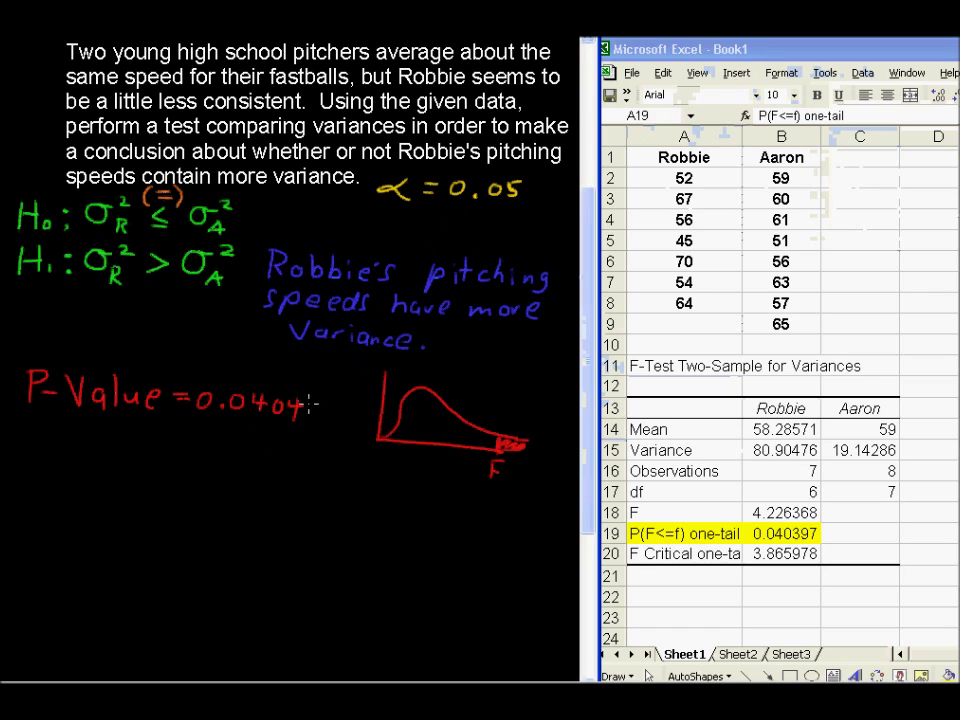
pyautogui.moveTo(341, 408); pyautogui.dragTo(336, 399)
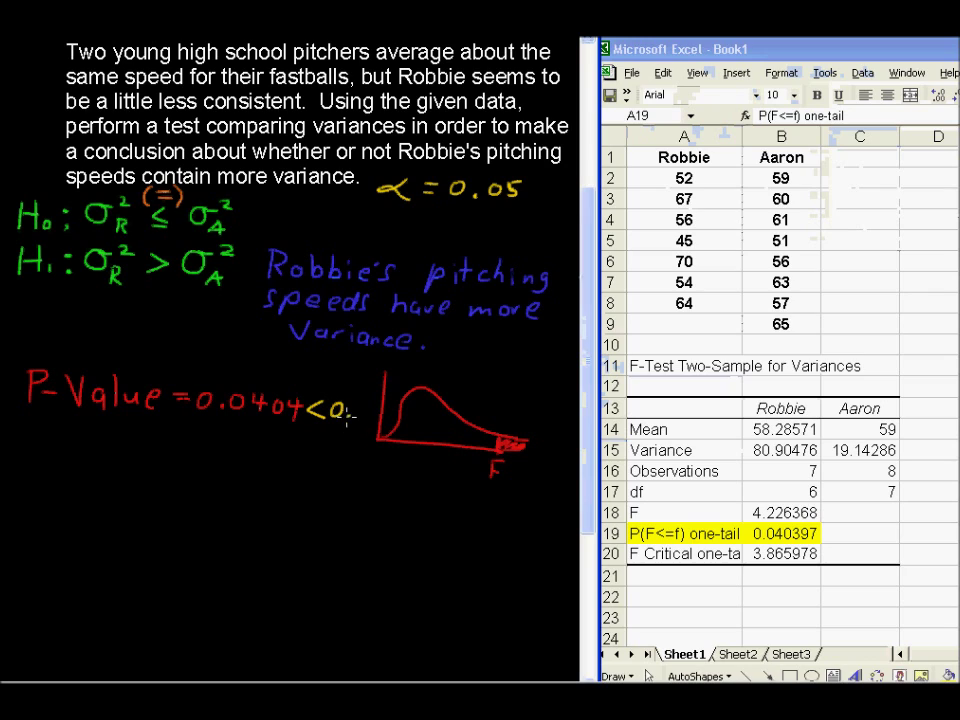